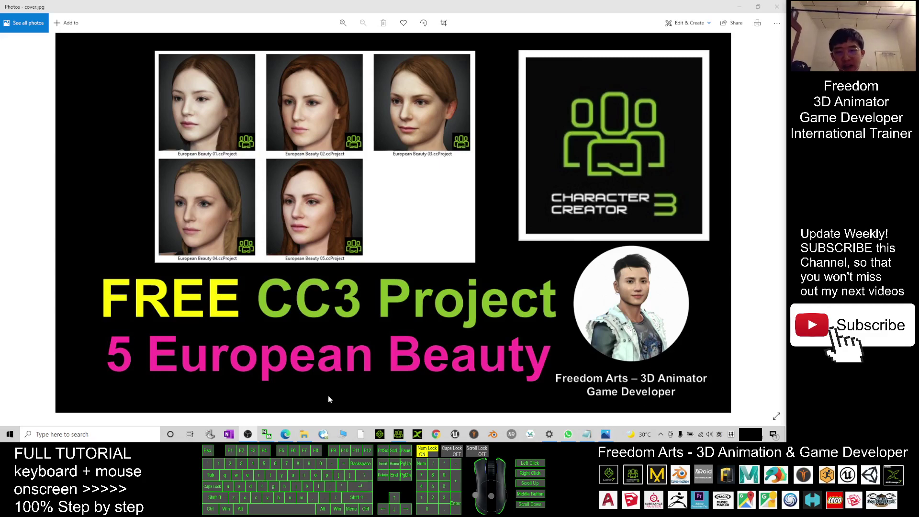
Step: Review the European Beauty Pack 01 page on Reallusion Marketplace in the browser, along with its download link in notes.txt
click(285, 434)
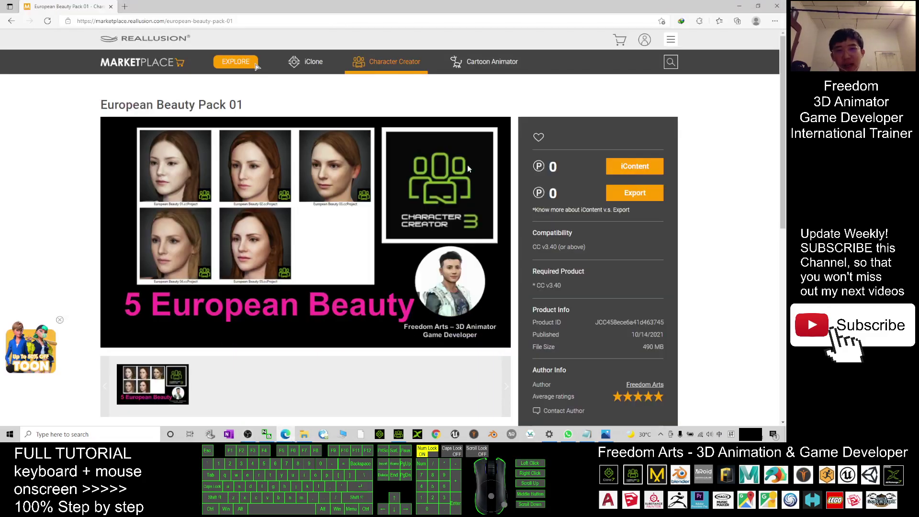
scroll(469, 168, down, 4)
scroll(624, 168, up, 4)
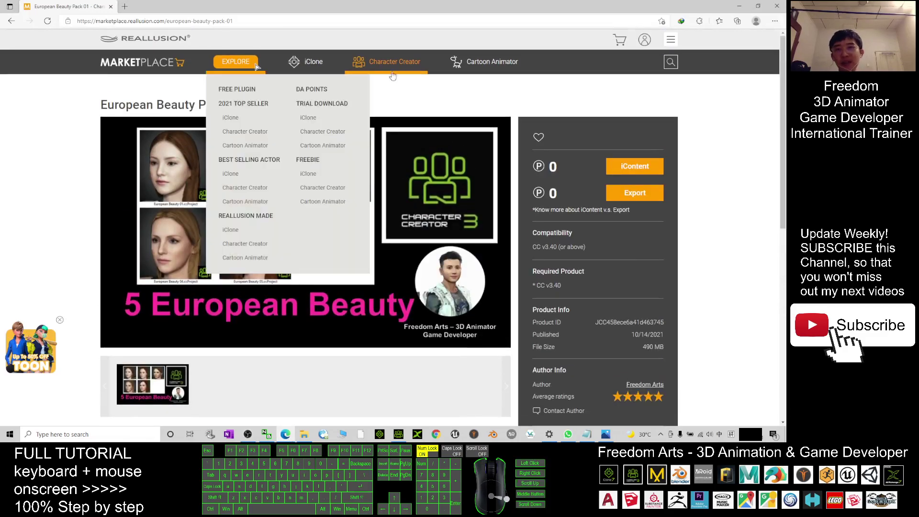
mouse_move(393, 76)
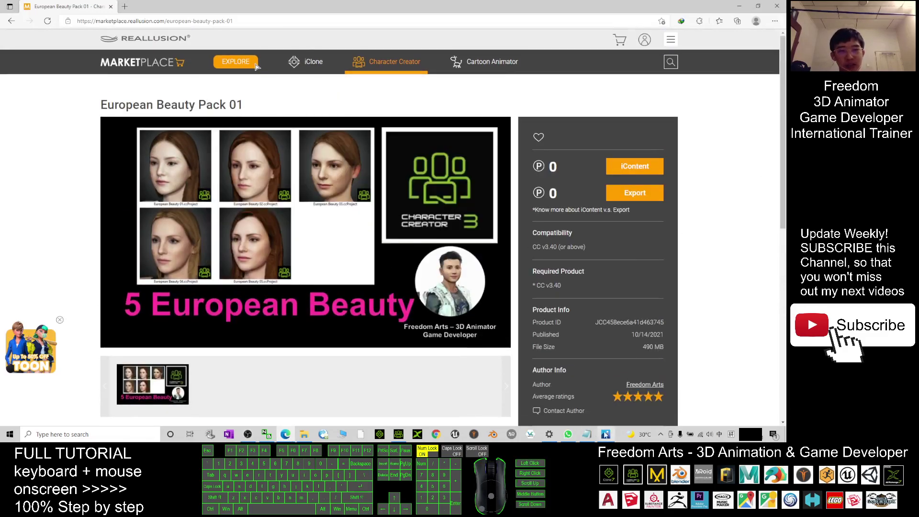
click(587, 435)
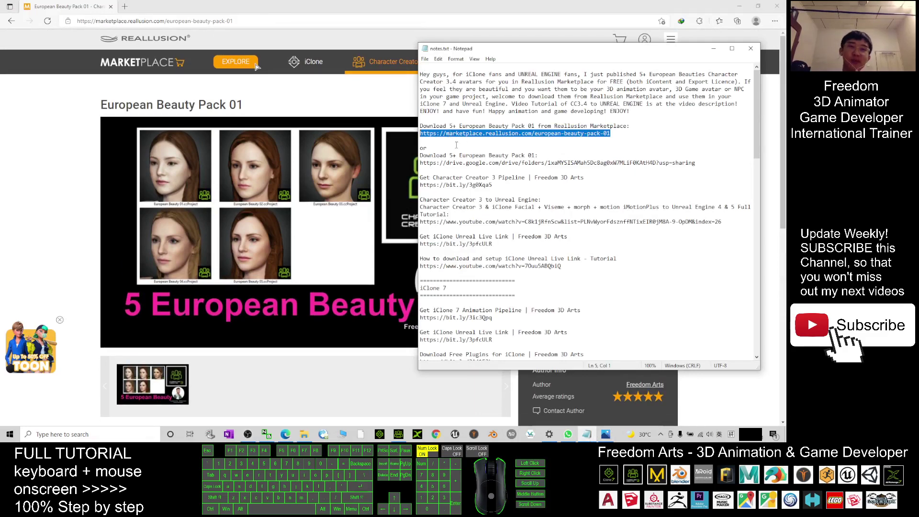
click(474, 125)
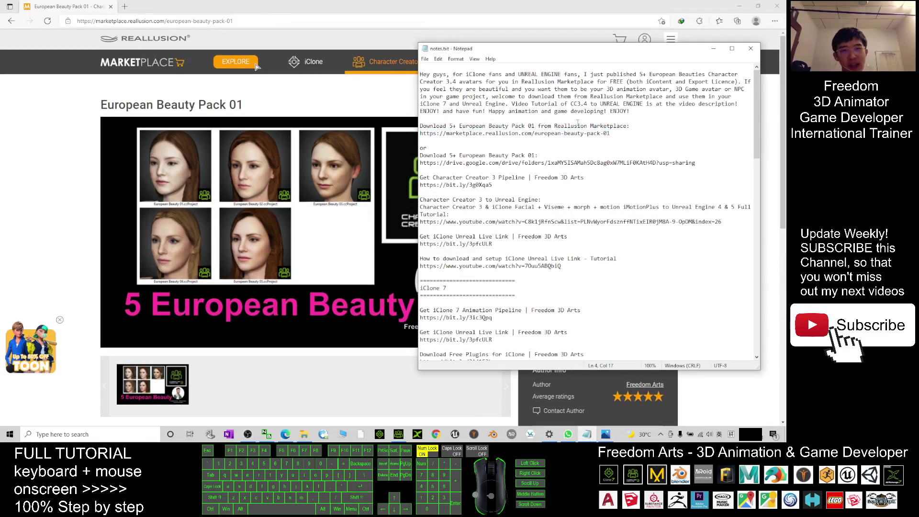
drag(558, 126, 627, 126)
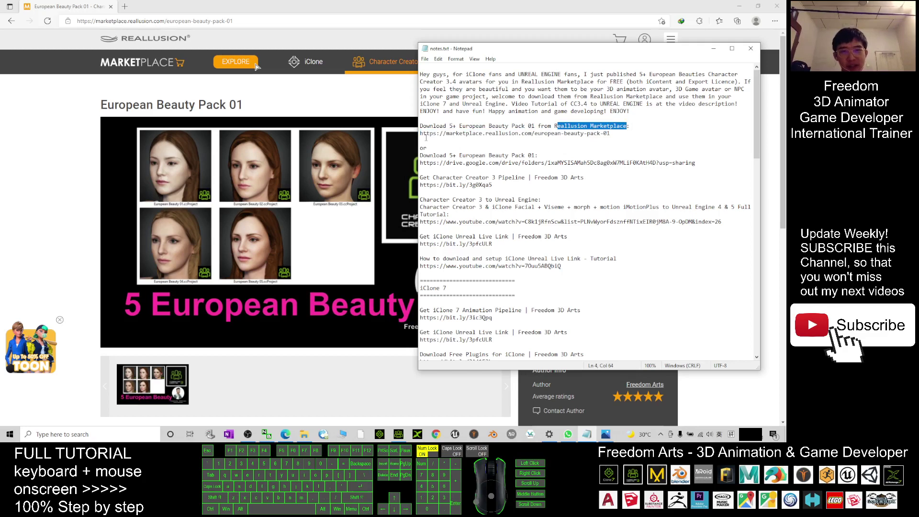
drag(420, 134, 594, 134)
click(256, 66)
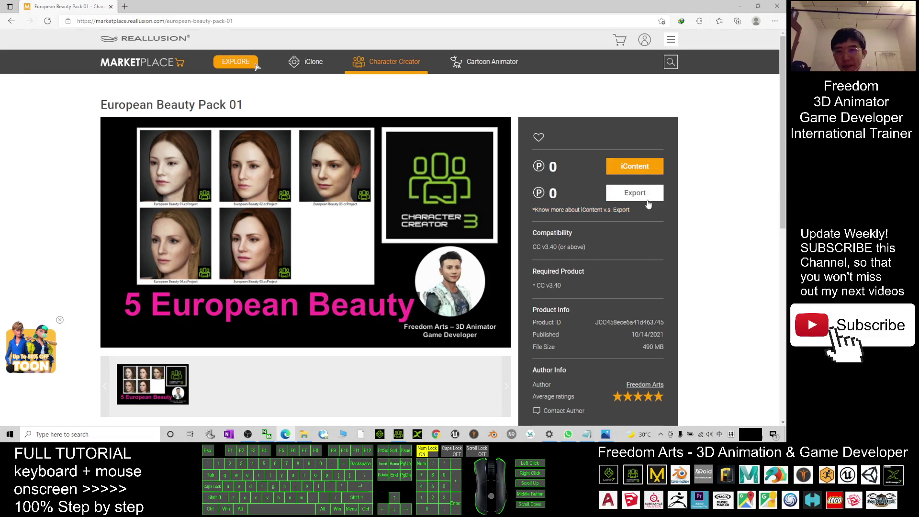
scroll(297, 251, down, 6)
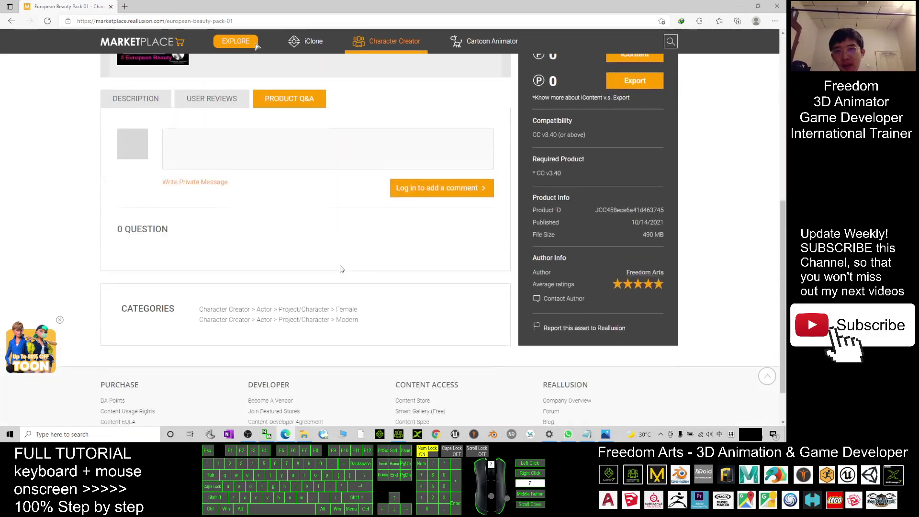
scroll(340, 266, up, 6)
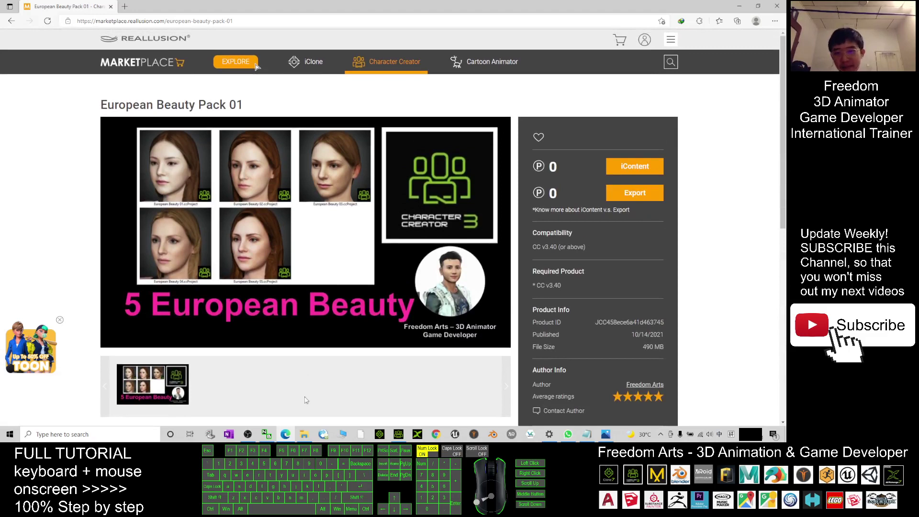
Step: Look through the European Beauty .ccProject files in the European Beauty Pack 01 folder in File Explorer
click(304, 435)
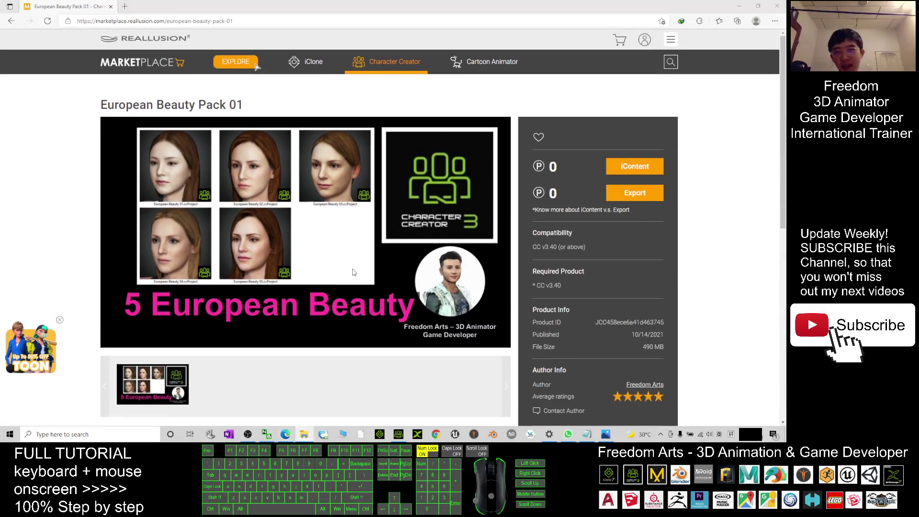
scroll(361, 274, down, 6)
scroll(359, 273, up, 7)
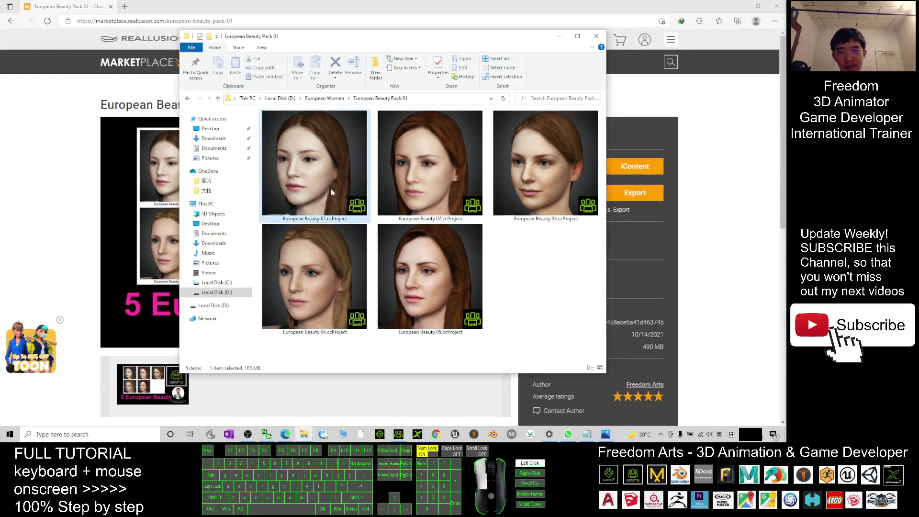
click(328, 285)
click(423, 224)
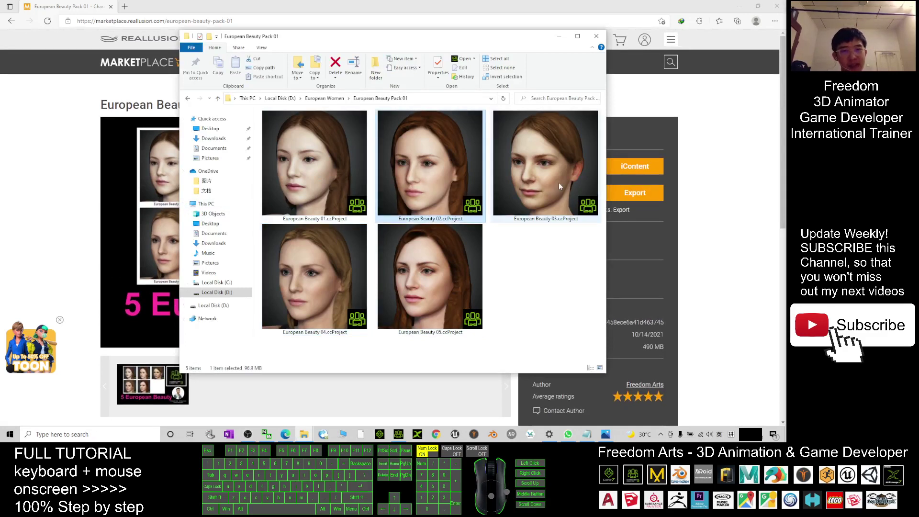
click(335, 278)
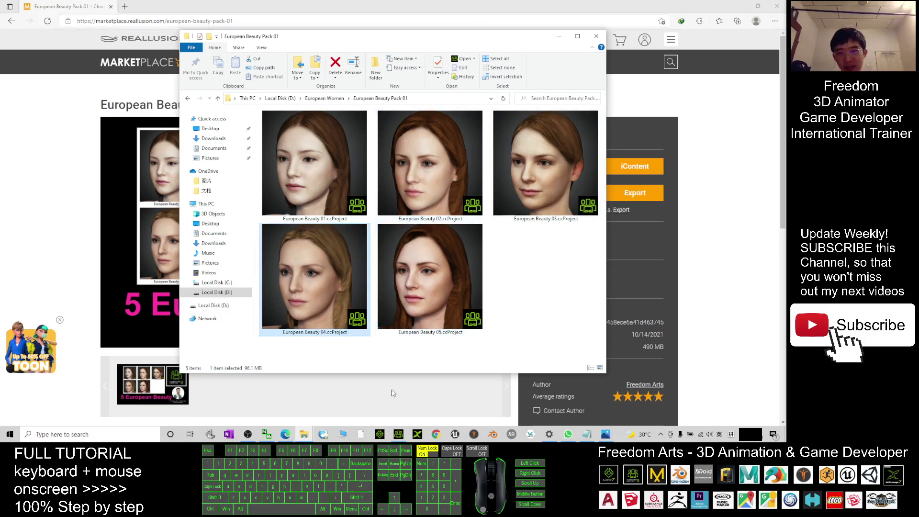
Step: Switch to Character Creator 3 and load European Beauty 04.ccProject from the folder into the scene with the Replace All option
click(398, 434)
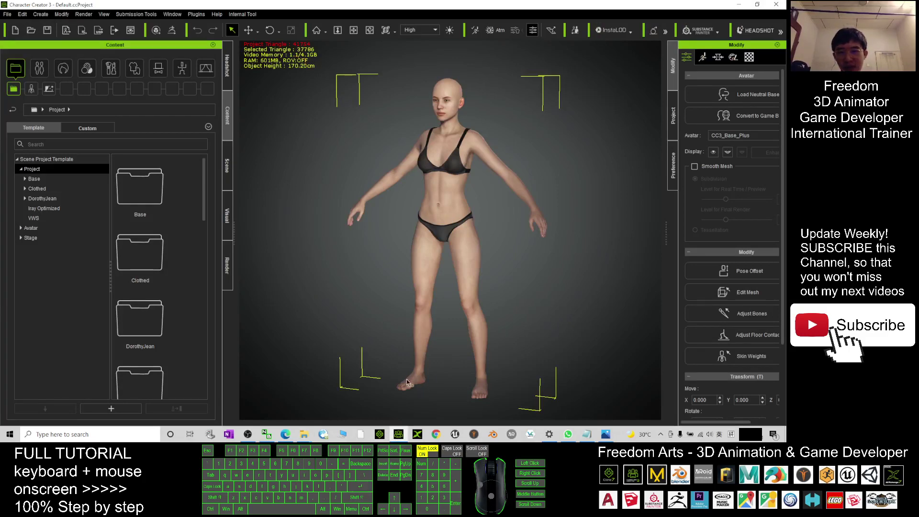
mouse_move(305, 436)
click(355, 398)
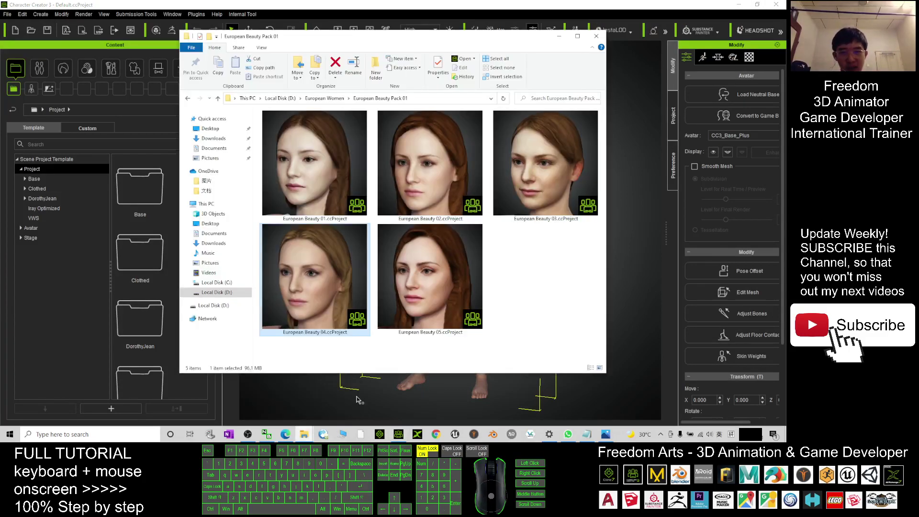
drag(458, 40, 662, 47)
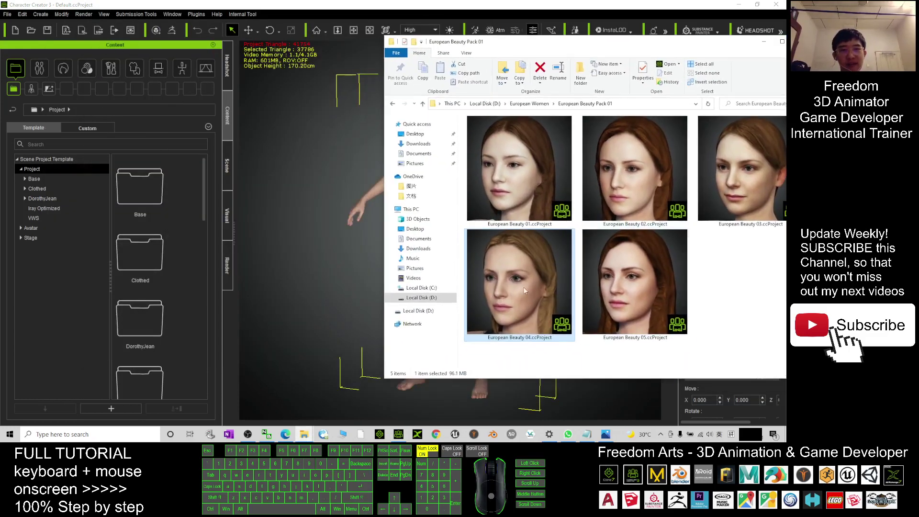
drag(524, 291, 323, 271)
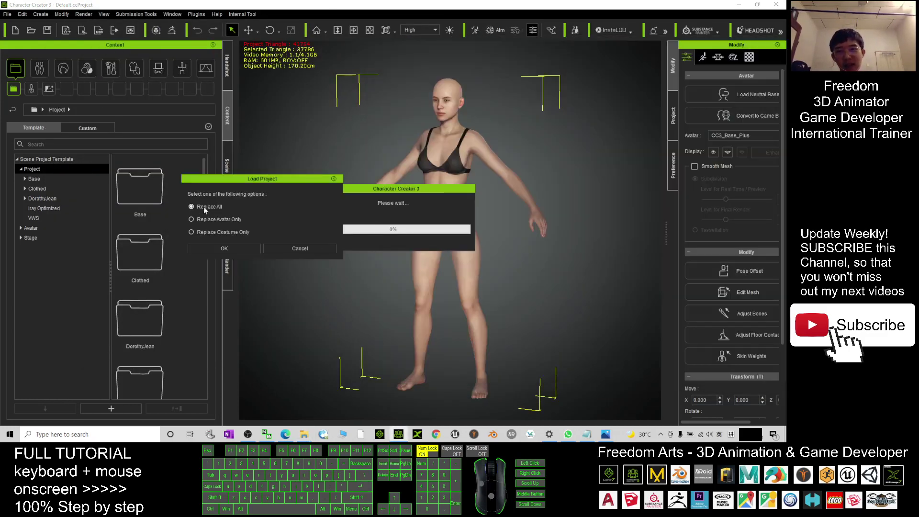
click(234, 248)
click(427, 8)
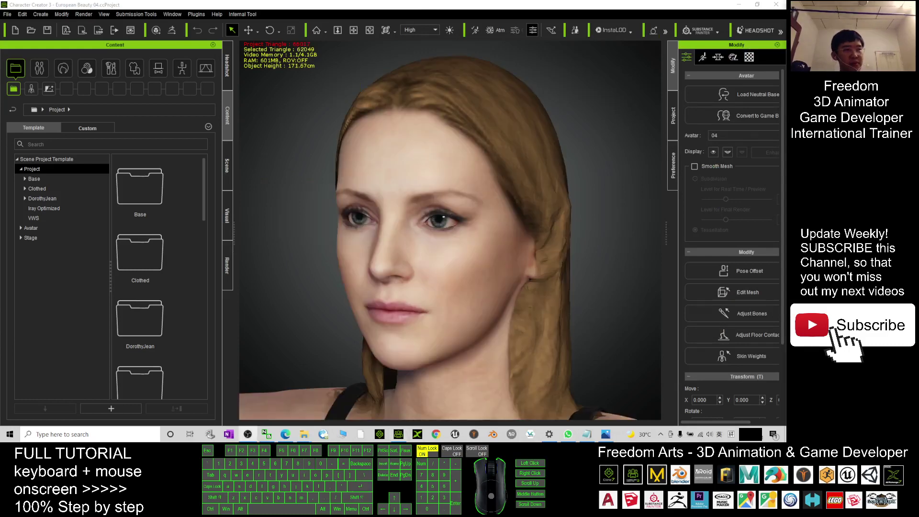
Step: Examine the loaded avatar's face, hair and body up close and from several angles
scroll(571, 275, down, 3)
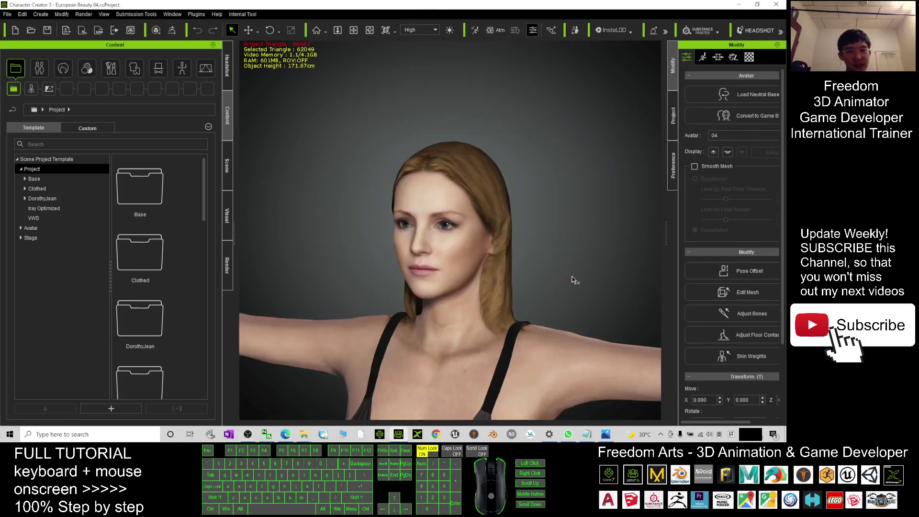
click(572, 279)
key(x)
drag(566, 297, 550, 404)
key(c)
key(x)
key(c)
drag(474, 277, 513, 277)
scroll(538, 243, up, 3)
key(x)
drag(538, 243, 538, 271)
key(c)
drag(598, 242, 483, 279)
scroll(486, 241, up, 3)
key(x)
drag(438, 313, 431, 286)
key(c)
scroll(432, 285, down, 3)
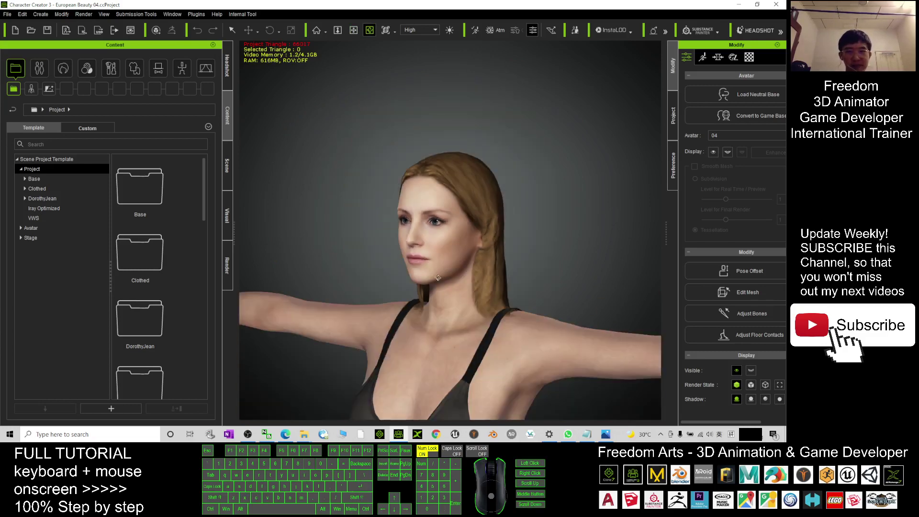
key(x)
drag(448, 366, 582, 342)
key(c)
scroll(581, 342, down, 6)
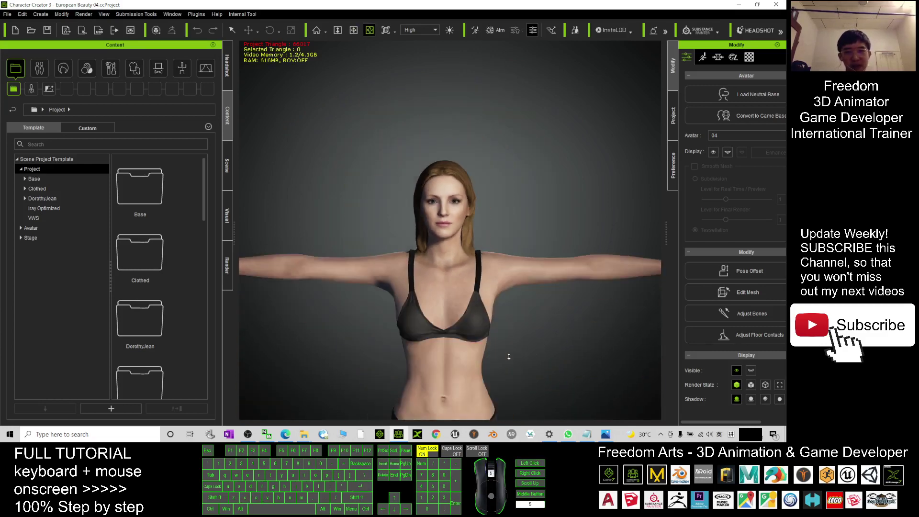
key(c)
drag(530, 319, 246, 107)
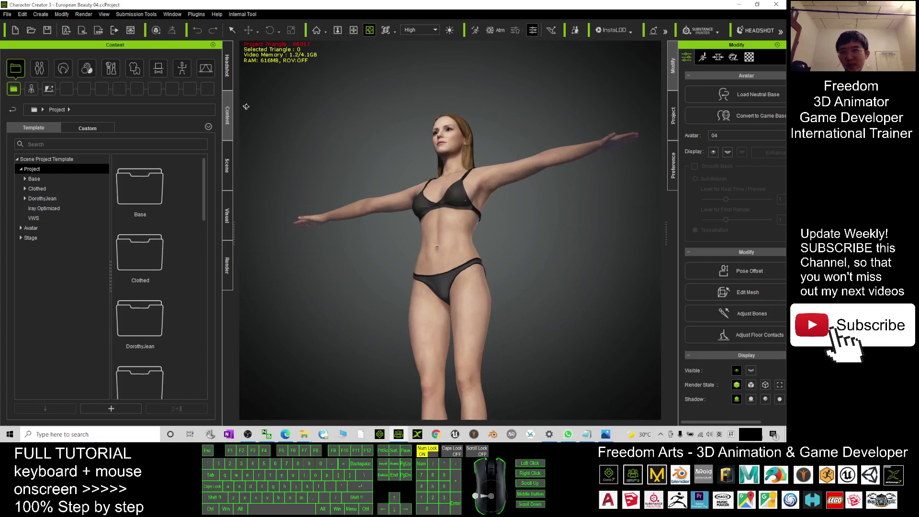
Step: Dress the avatar in the Spaghetti-strap Top from the Shirts cloth templates
click(138, 71)
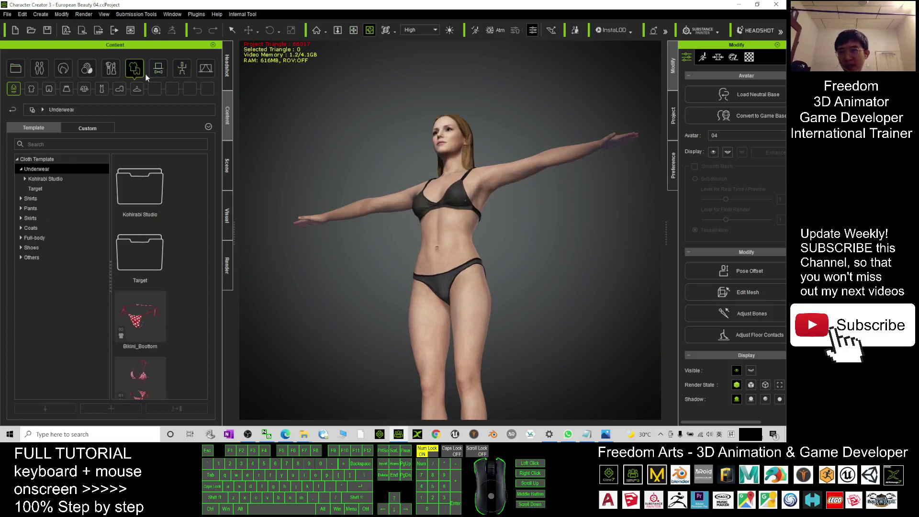
click(31, 89)
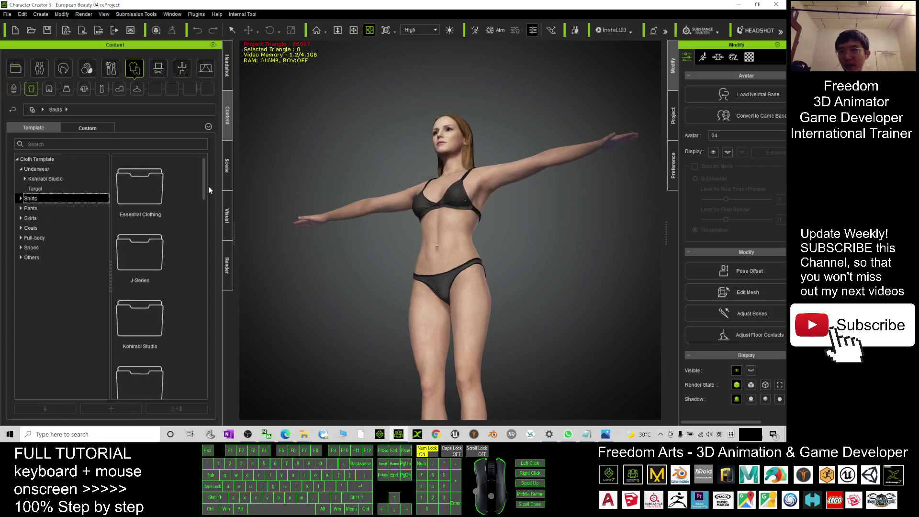
drag(206, 187, 205, 392)
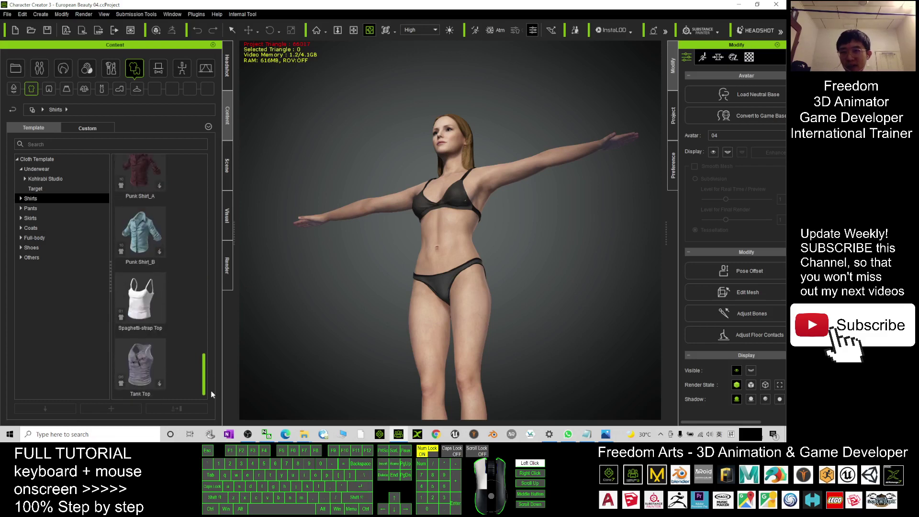
double_click(136, 310)
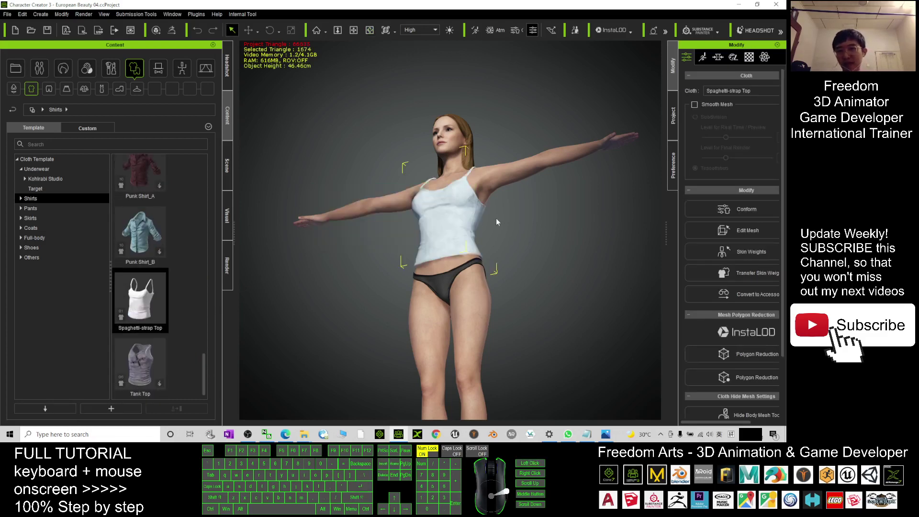
key(c)
click(568, 280)
key(c)
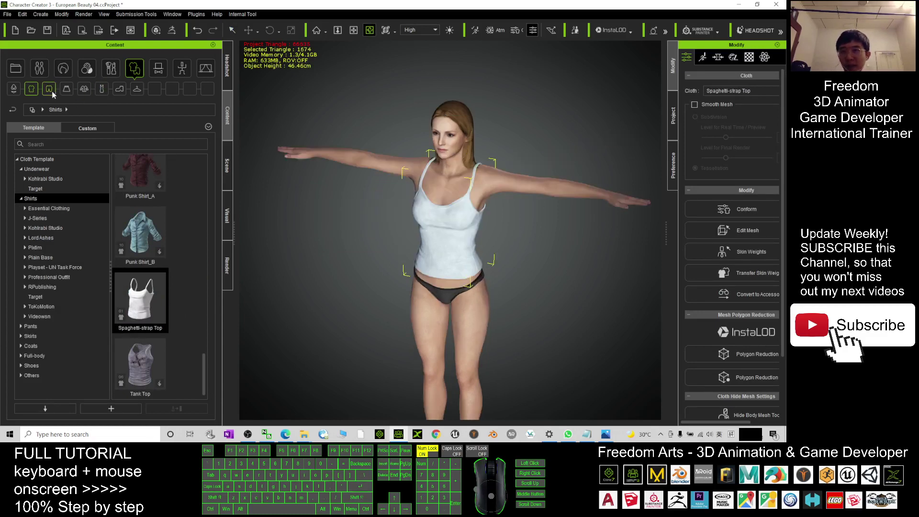
Step: Add the Low-rise Denim Shorts from the Pants cloth templates to the avatar
click(49, 89)
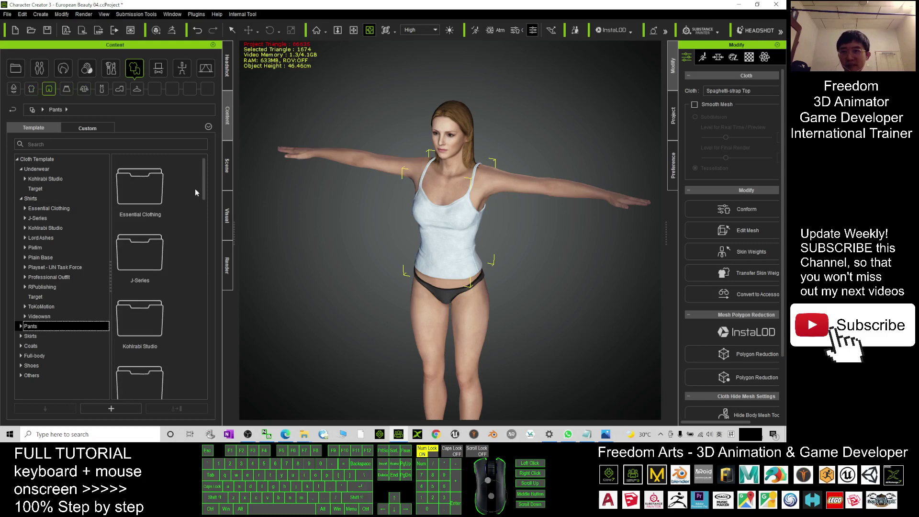
drag(206, 181, 199, 359)
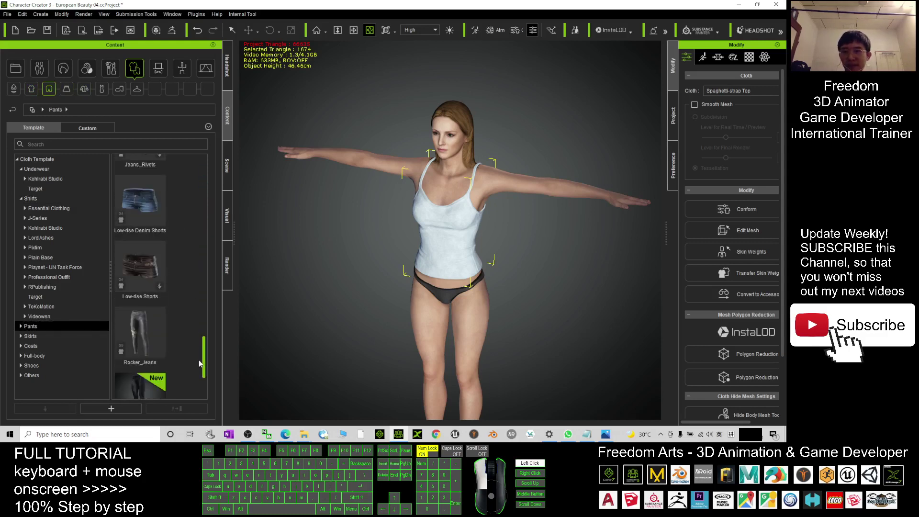
drag(148, 211, 476, 279)
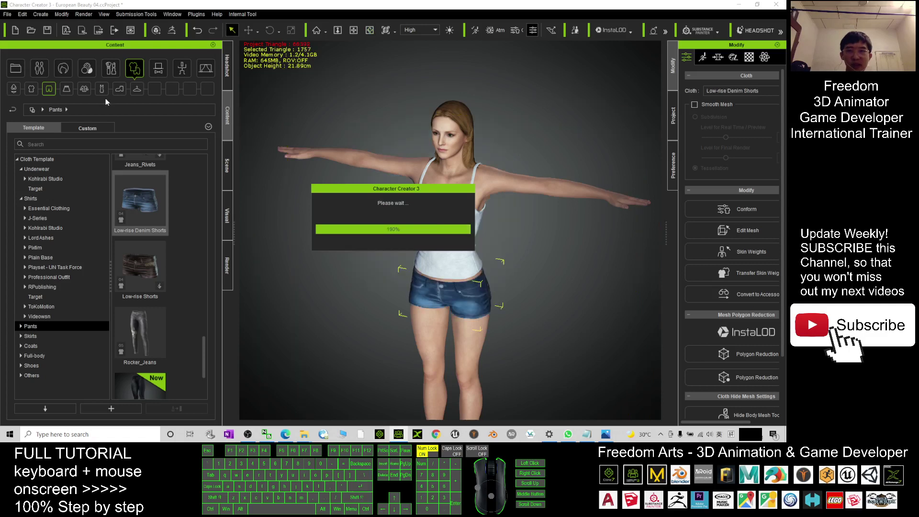
Step: Put the High-heels from the Shoes cloth templates on the avatar
click(119, 89)
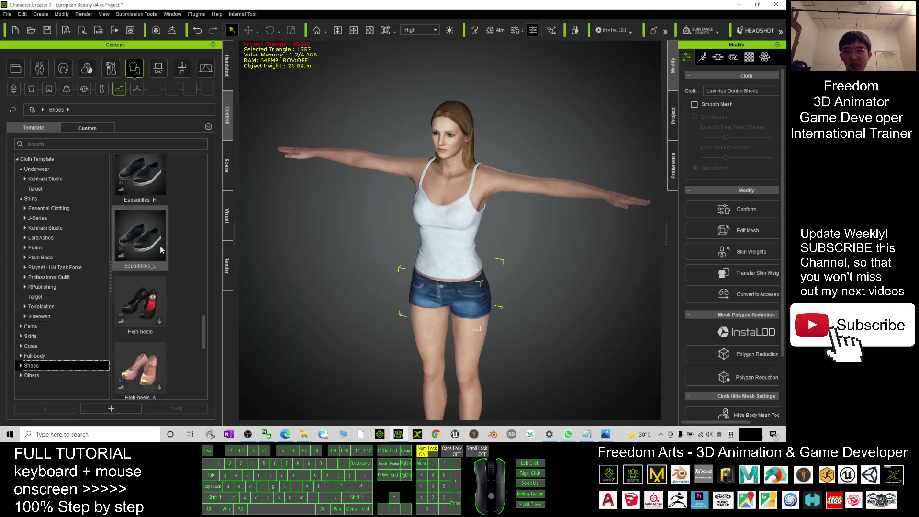
scroll(163, 256, down, 2)
scroll(158, 239, up, 4)
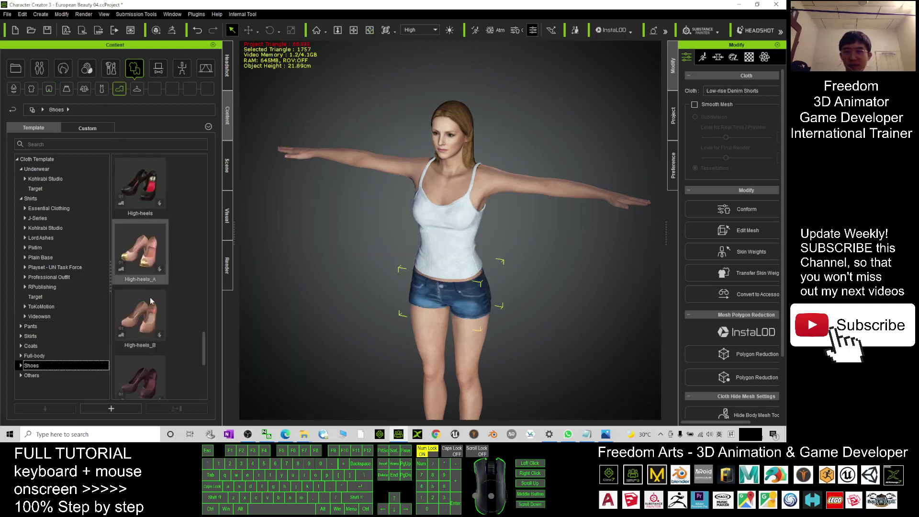
double_click(149, 216)
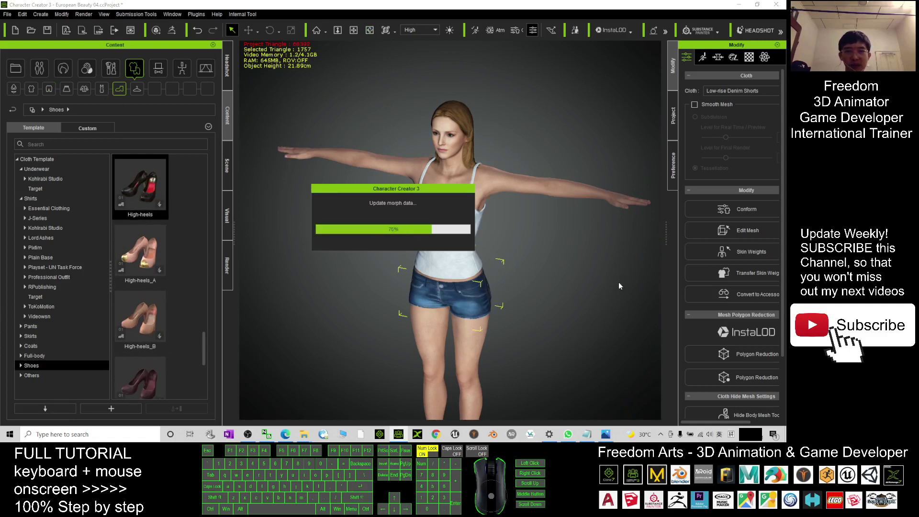
Step: Deselect the clothing and examine the complete outfit on the avatar at full length and closer up
scroll(604, 282, down, 3)
click(527, 295)
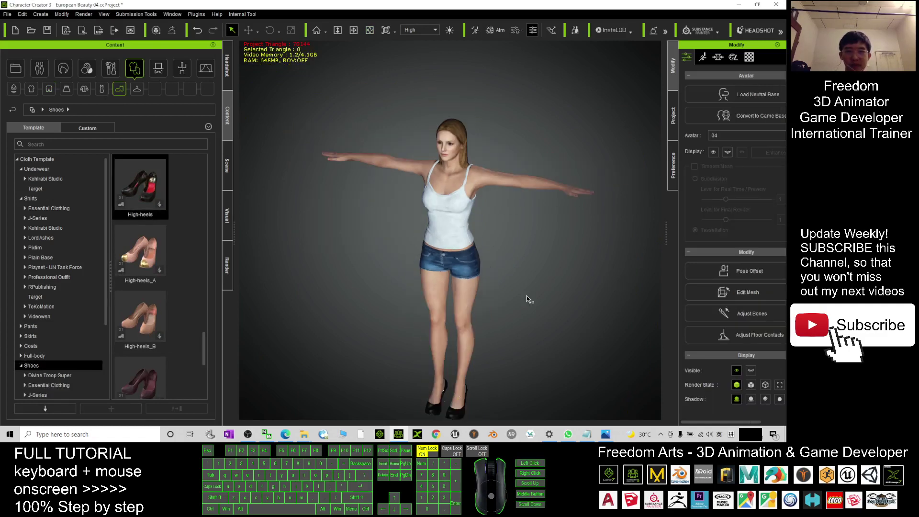
key(x)
drag(504, 291, 507, 269)
key(c)
scroll(521, 188, up, 3)
key(x)
key(c)
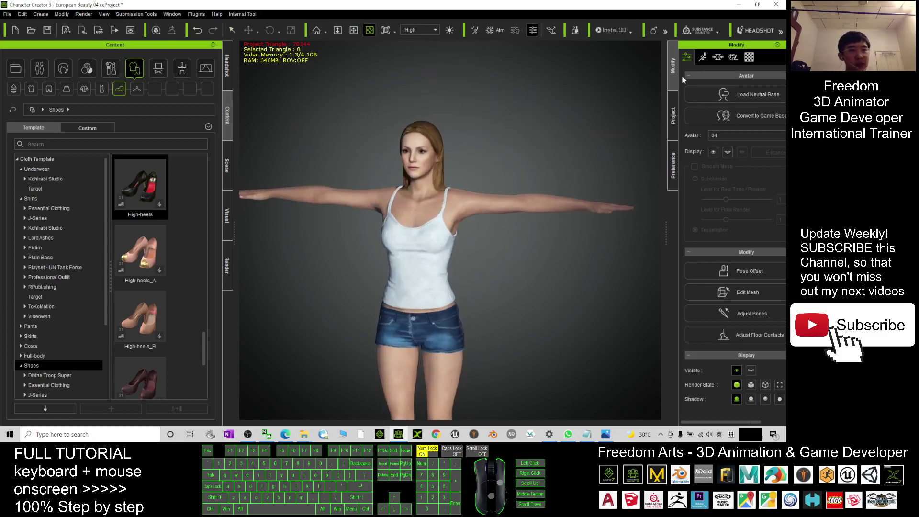
Step: Show the avatar's morph settings and widen their panel until the body category names are readable
click(718, 57)
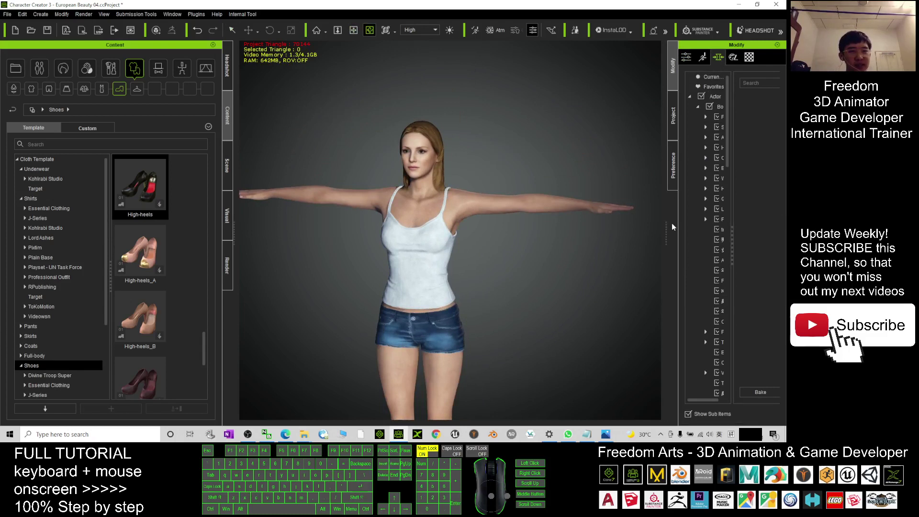
drag(666, 230, 606, 232)
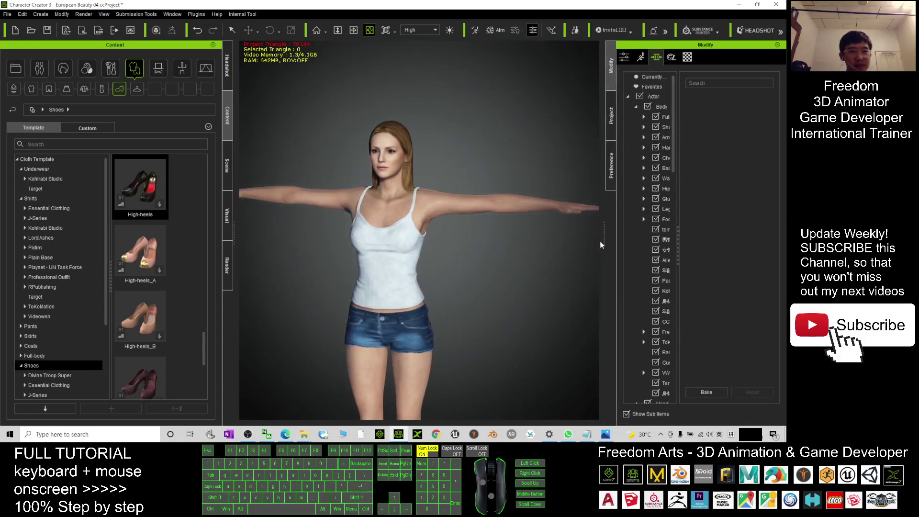
drag(605, 235, 565, 231)
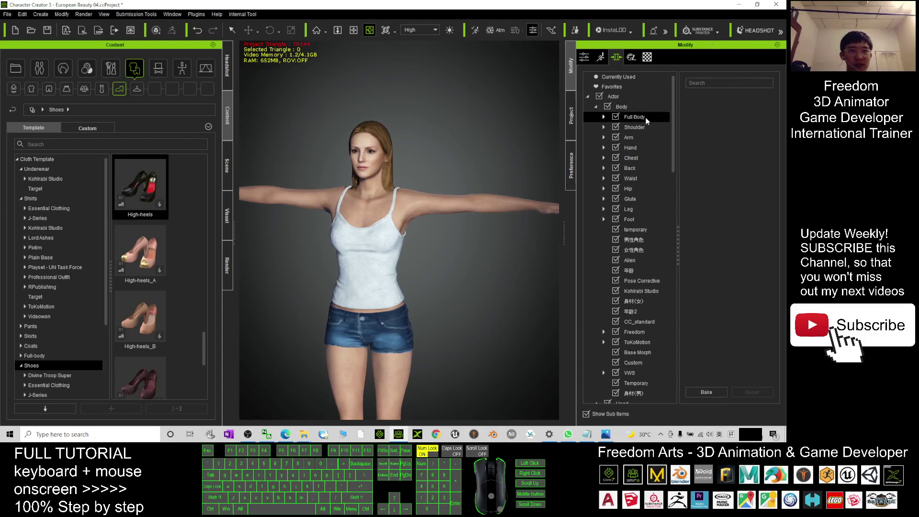
Step: Filter the Full Body morphs by "thin" and set the Body Thin morph to 61
click(645, 117)
mouse_move(778, 103)
mouse_down()
mouse_move(765, 301)
mouse_move(769, 92)
mouse_up()
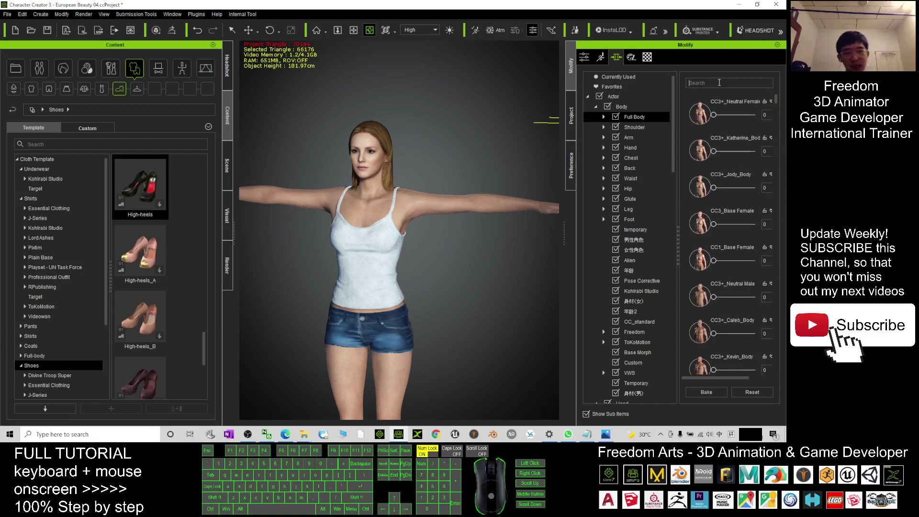
text(thin)
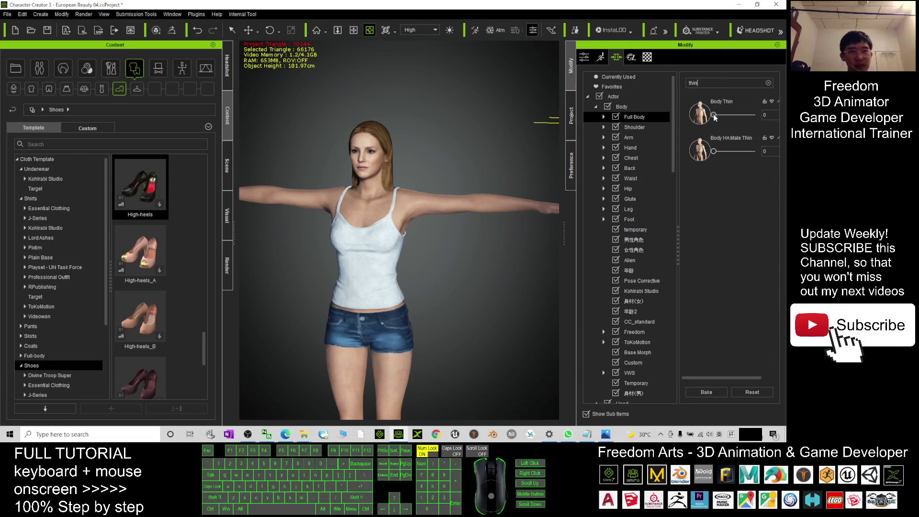
drag(713, 115, 737, 116)
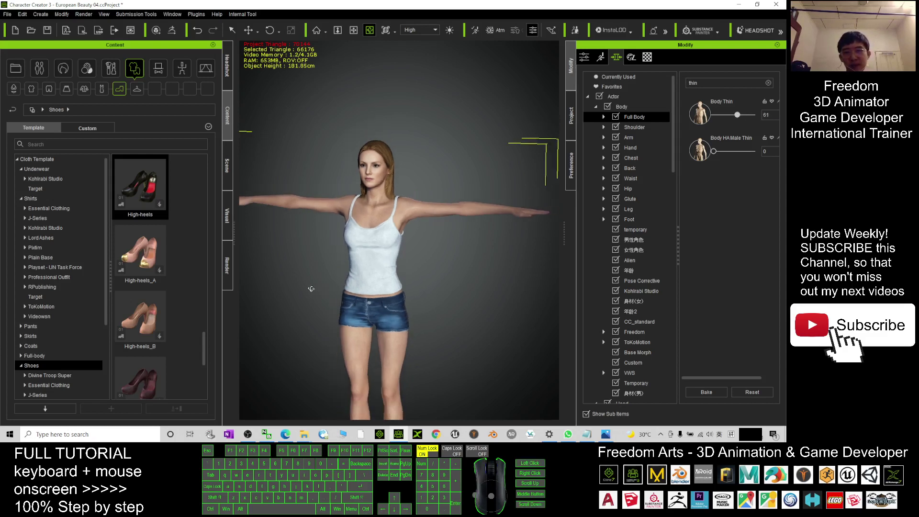
Step: Examine the slimmed avatar at full length, and its face and upper body closely from both sides
key(c)
drag(311, 288, 276, 256)
scroll(407, 253, down, 6)
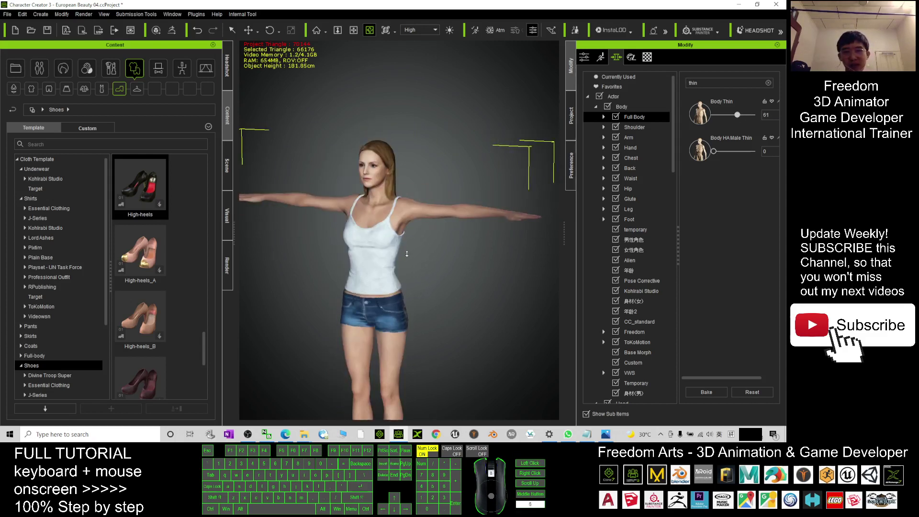
scroll(407, 254, down, 5)
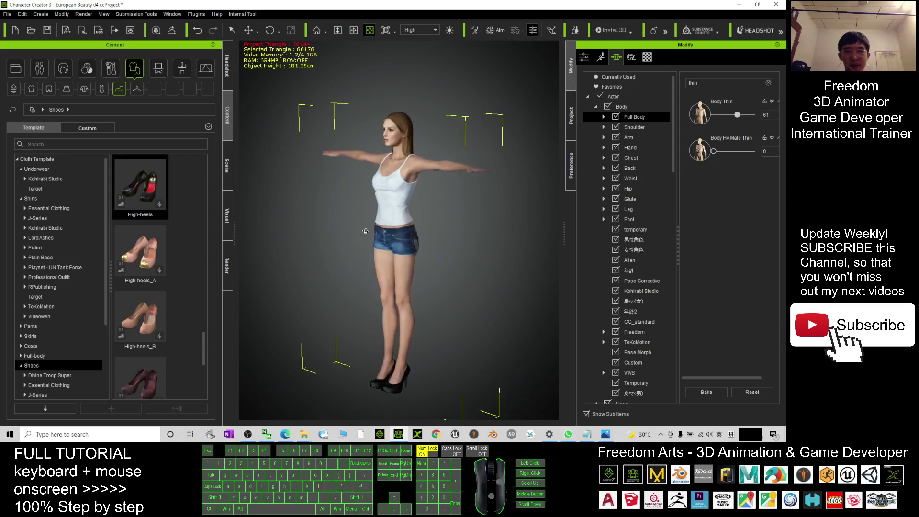
scroll(365, 231, up, 8)
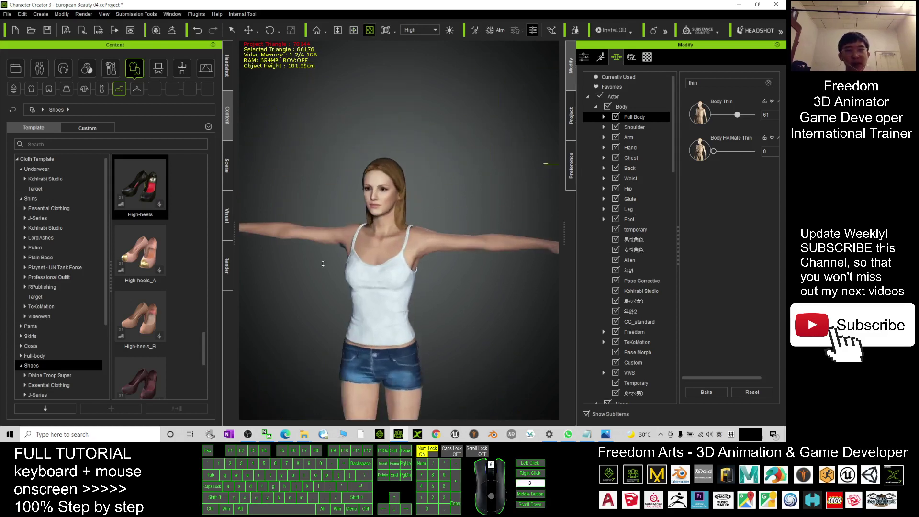
scroll(323, 264, up, 6)
key(x)
key(c)
drag(323, 264, 423, 241)
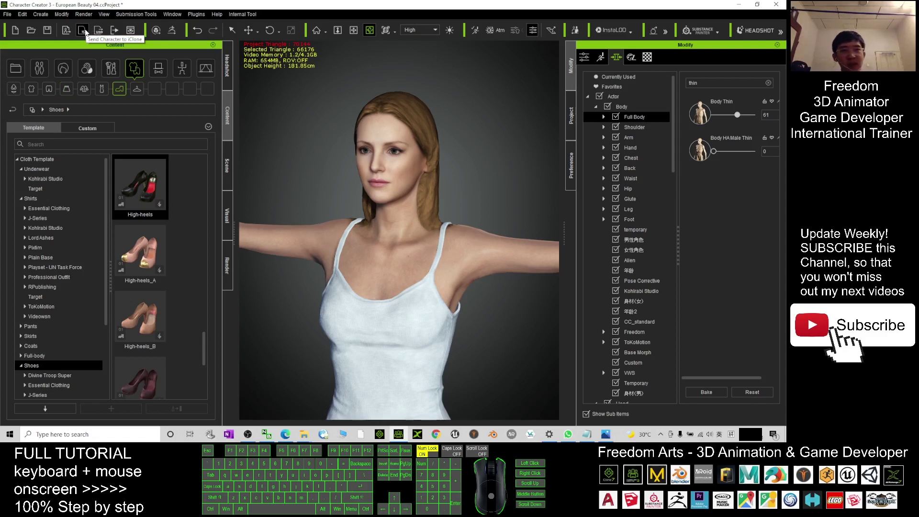
drag(305, 200, 461, 162)
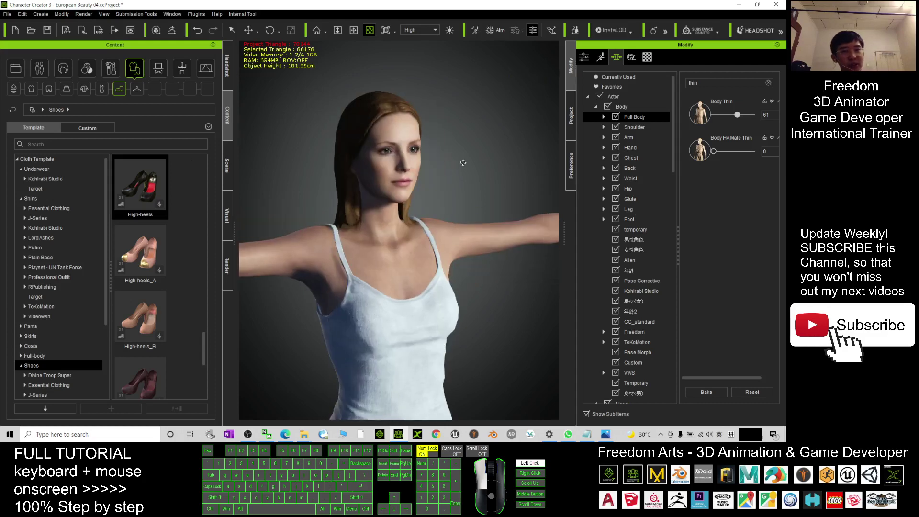
scroll(355, 122, up, 2)
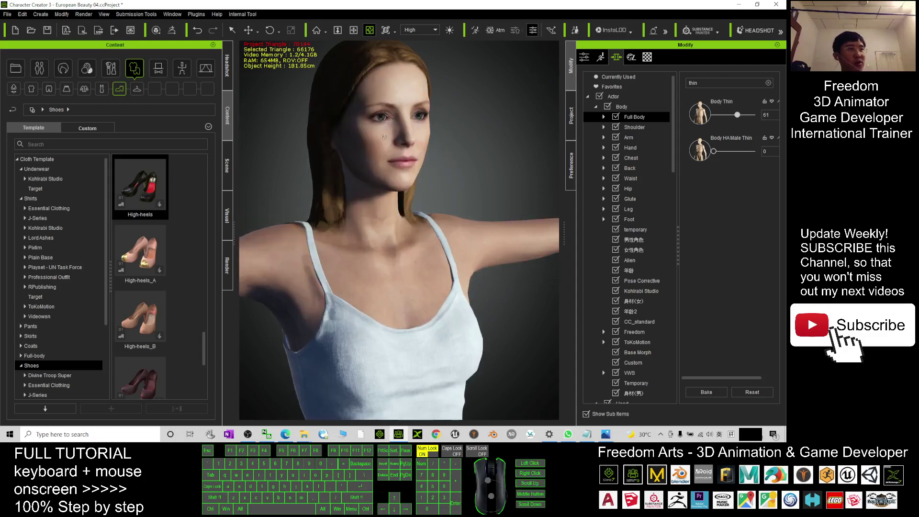
drag(513, 177, 392, 211)
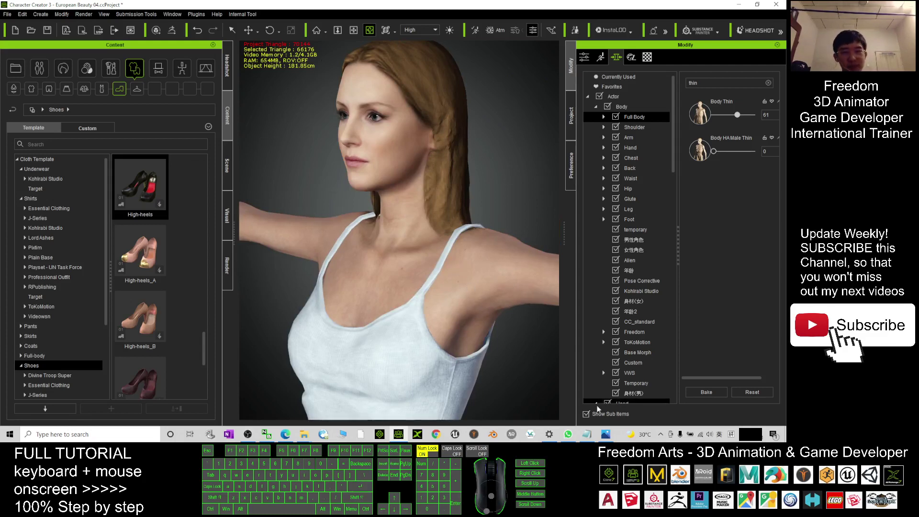
Step: Switch to notes.txt in Notepad and highlight the "Character Creator 3 to Unreal Engine" heading and its tutorial link
click(587, 433)
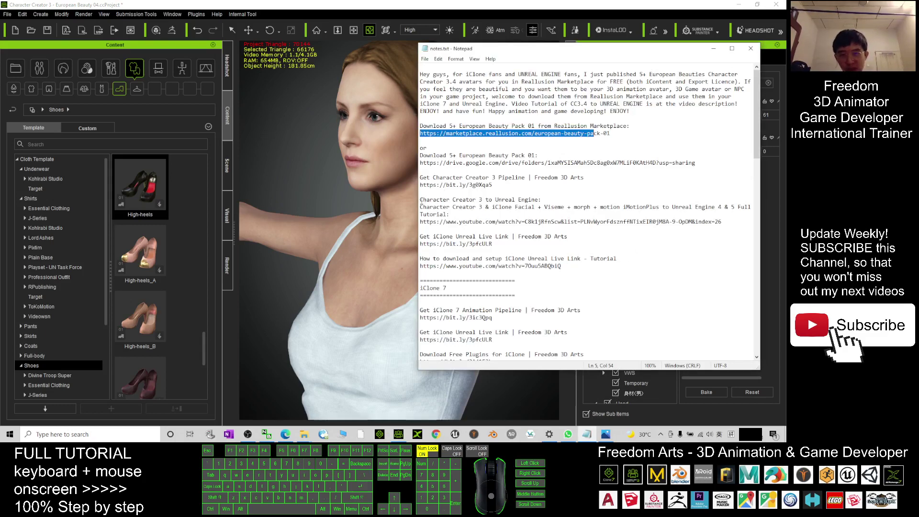
drag(421, 203, 540, 199)
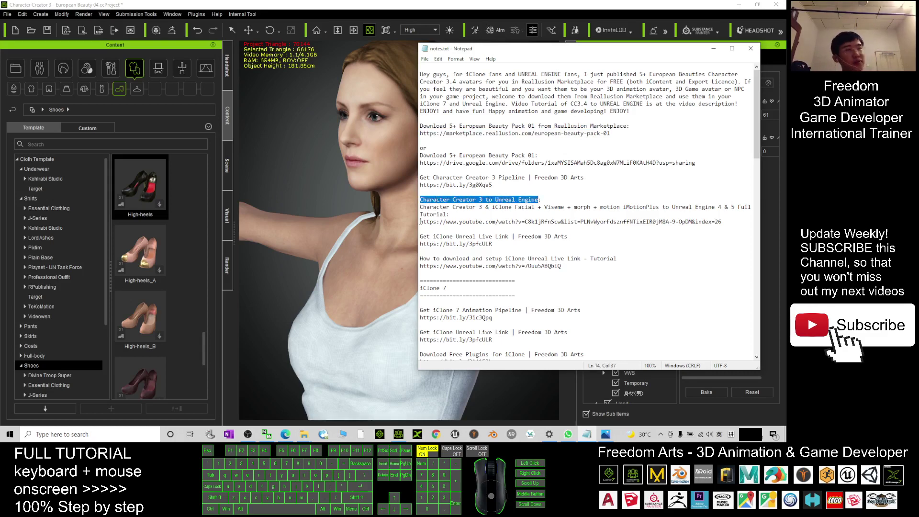
drag(420, 221, 724, 220)
click(640, 275)
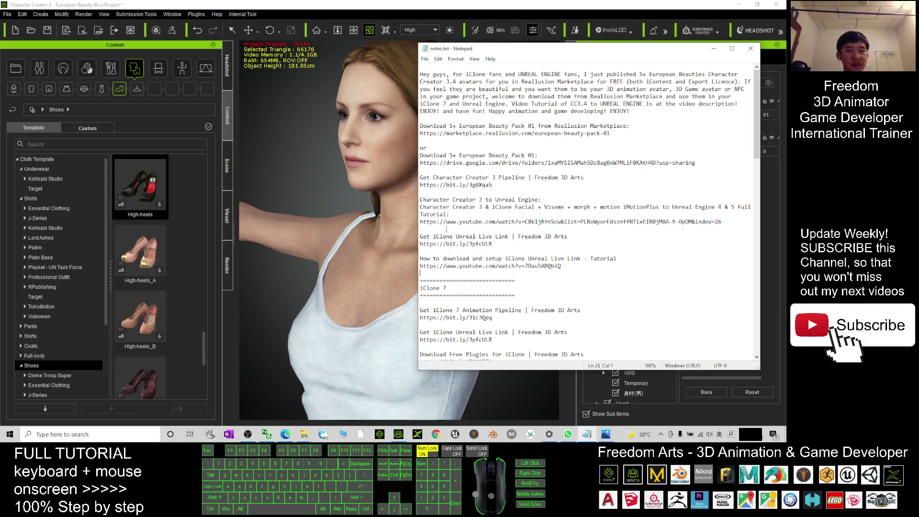
Step: Return to Character Creator 3 and view the avatar's upper body from the front
click(429, 5)
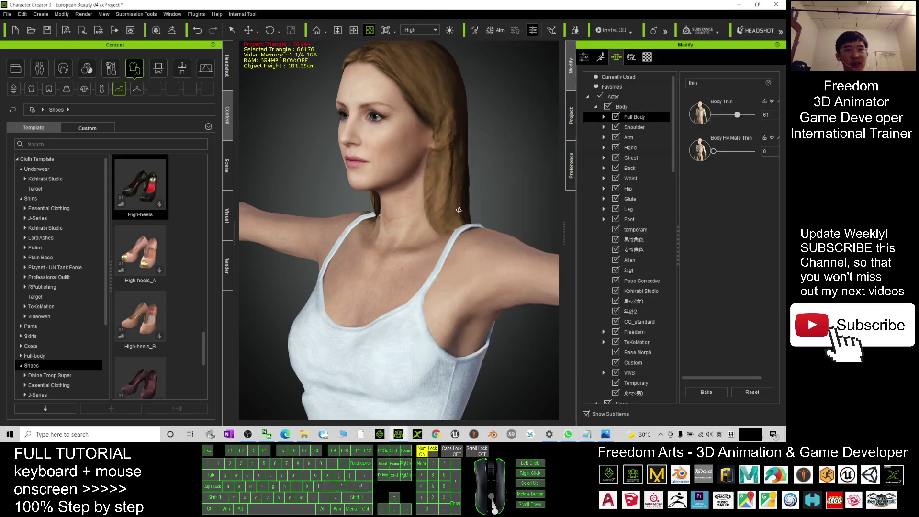
drag(459, 210, 362, 286)
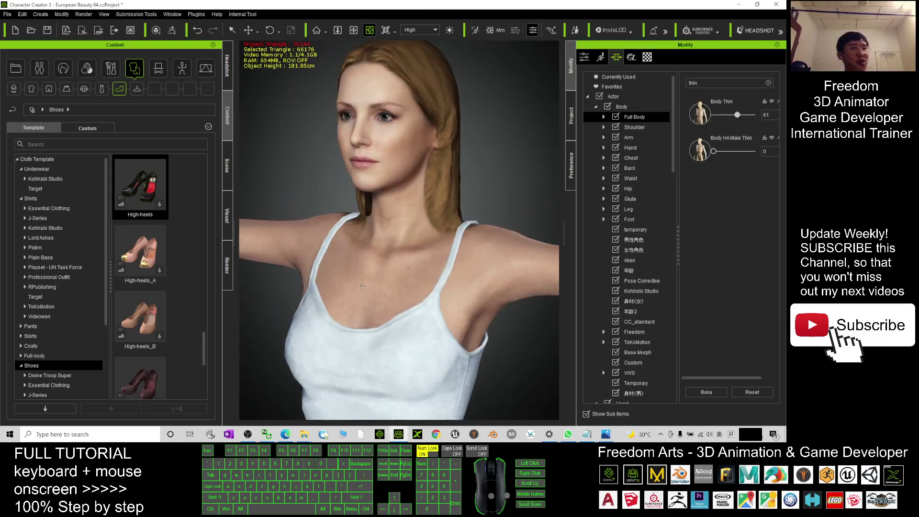
scroll(362, 287, down, 3)
drag(414, 247, 496, 242)
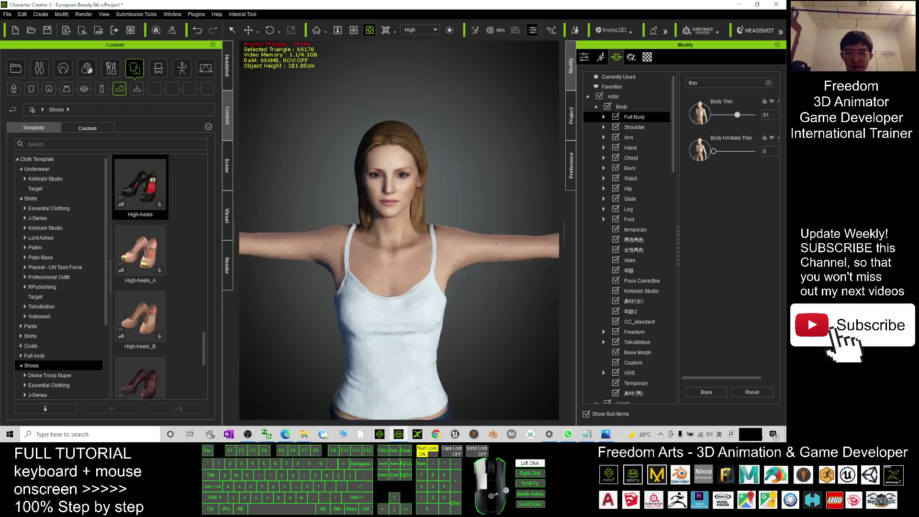
Step: Show the cover.jpg picture of the five European Beauty avatars in Photos and return to Character Creator 3
click(606, 434)
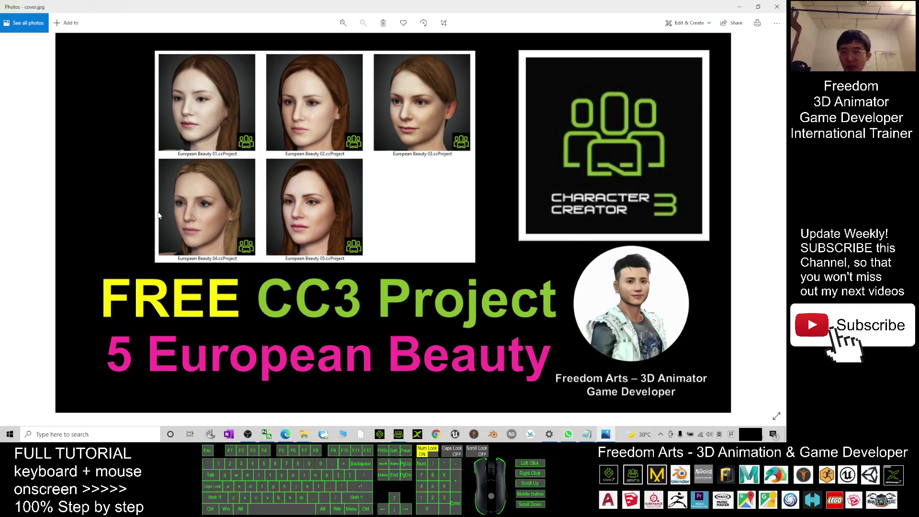
click(398, 434)
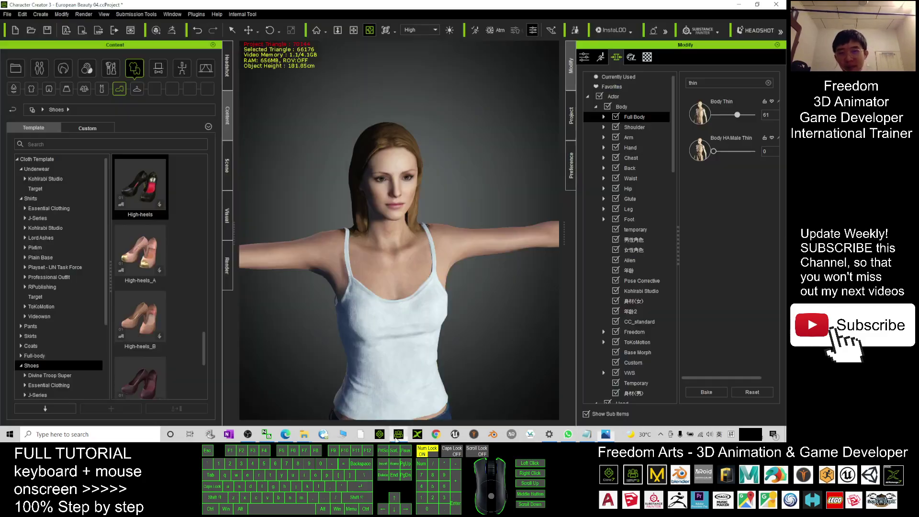
Step: Examine the avatar's face, eyes and hair in close-up from an angled view
drag(467, 297, 383, 268)
scroll(418, 158, up, 5)
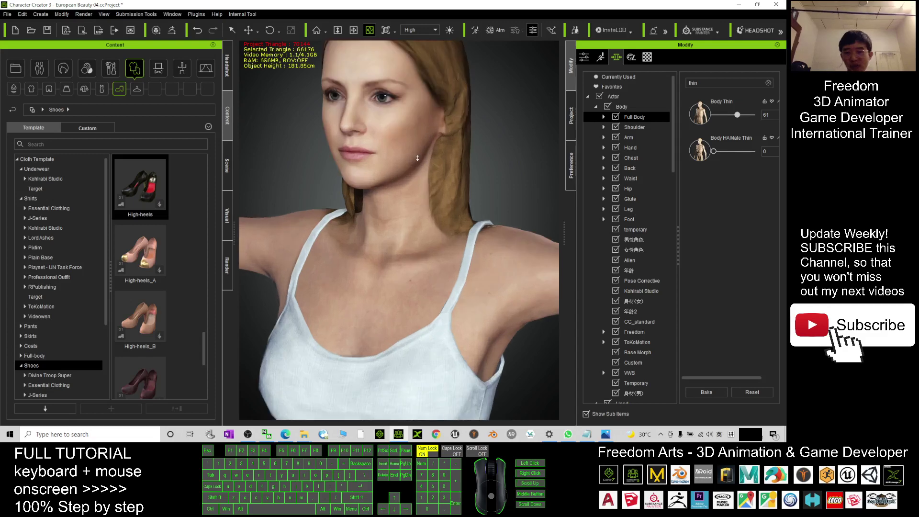
key(x)
drag(414, 173, 385, 206)
key(c)
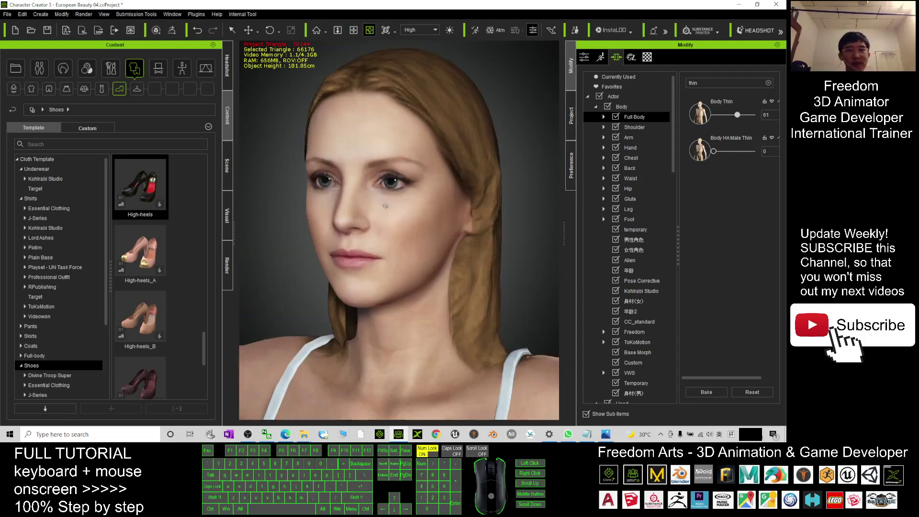
scroll(383, 209, up, 5)
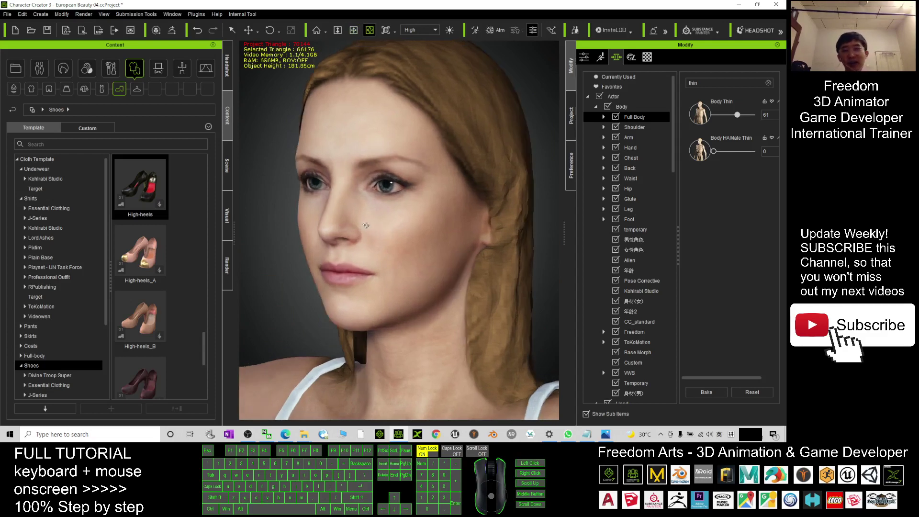
scroll(295, 211, down, 5)
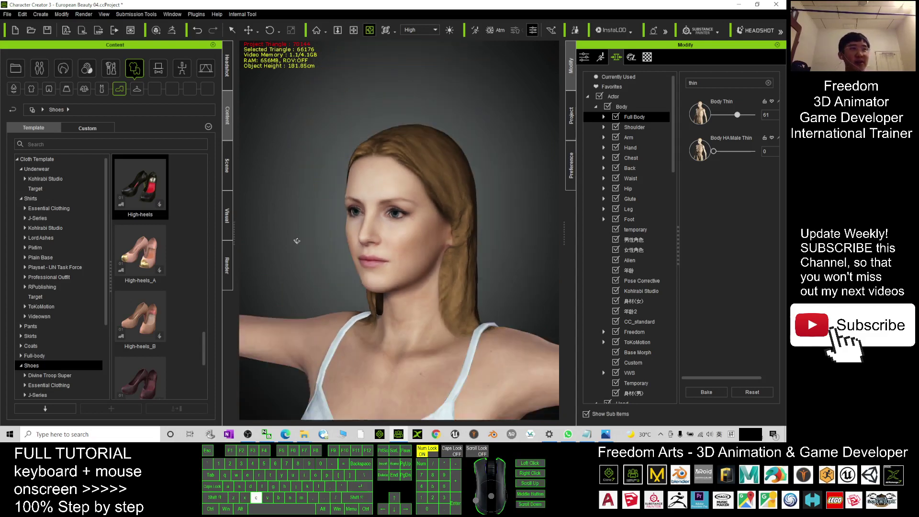